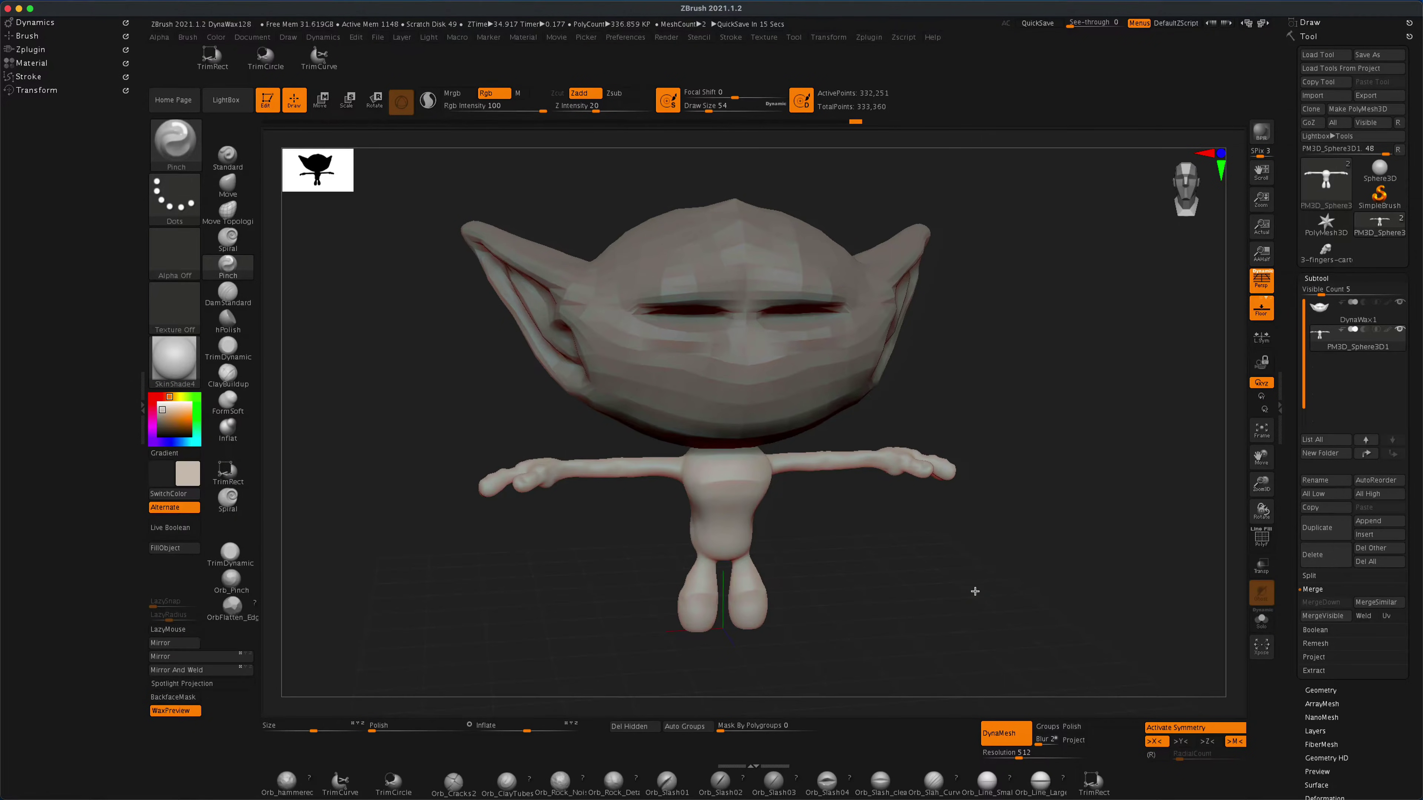
Step: Turn on the polygon wireframe display to show the body mesh's topology
left_click_drag(975, 591, 1003, 561)
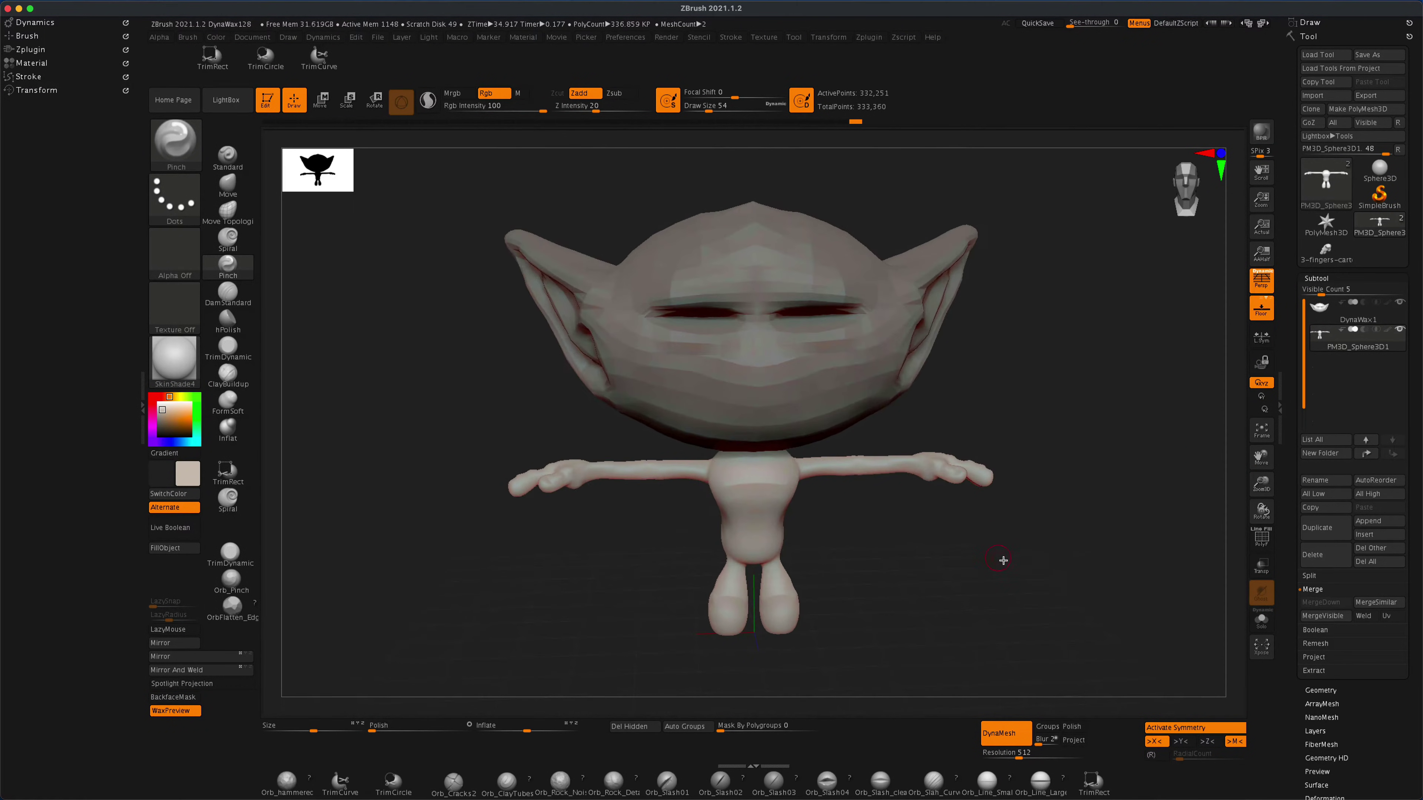
left_click(1261, 538)
left_click_drag(1157, 577, 1074, 576)
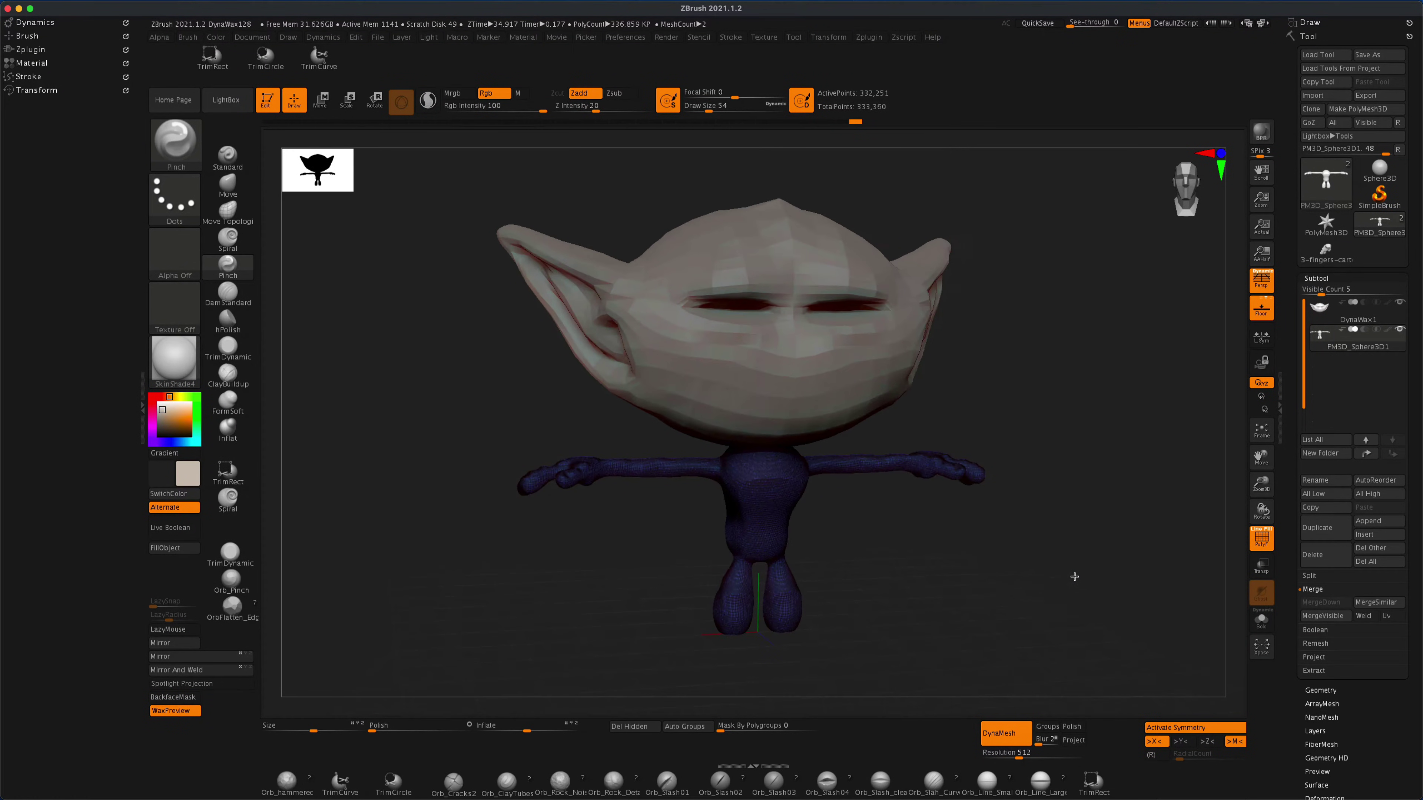
left_click_drag(968, 617, 1064, 586)
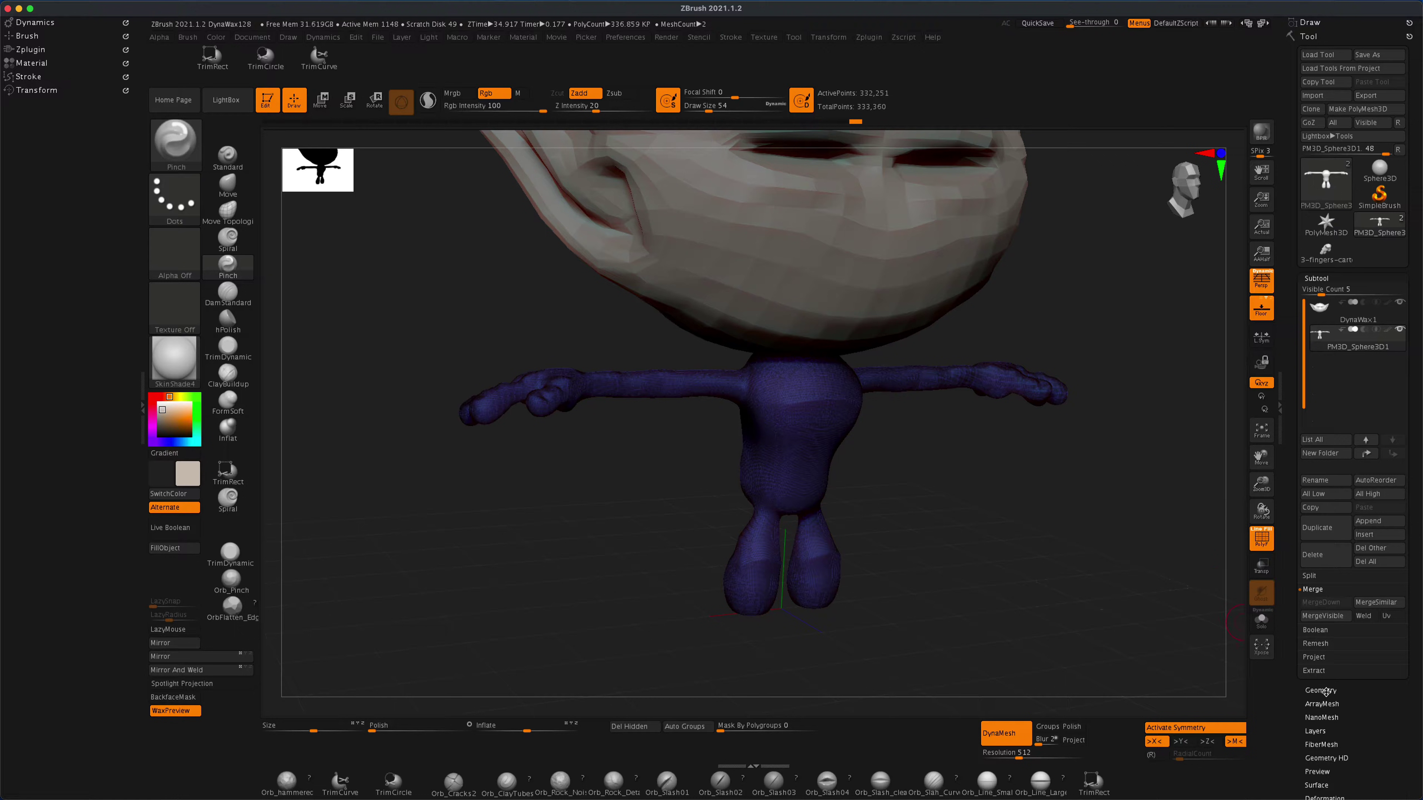
left_click_drag(1005, 513, 1233, 577)
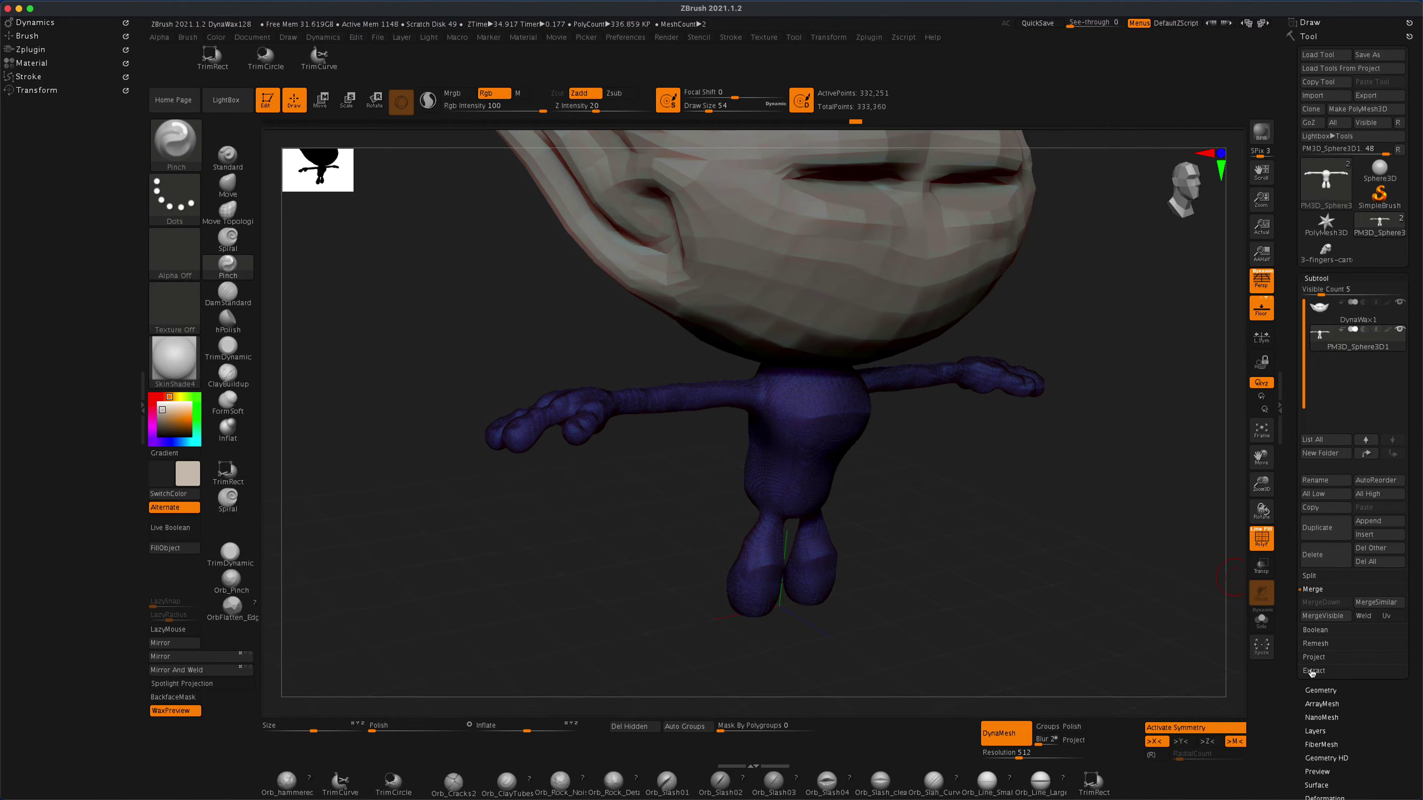
Step: Remesh the body with ZRemesher, using hard-edge detection and a target polygon count of 5
left_click(1319, 691)
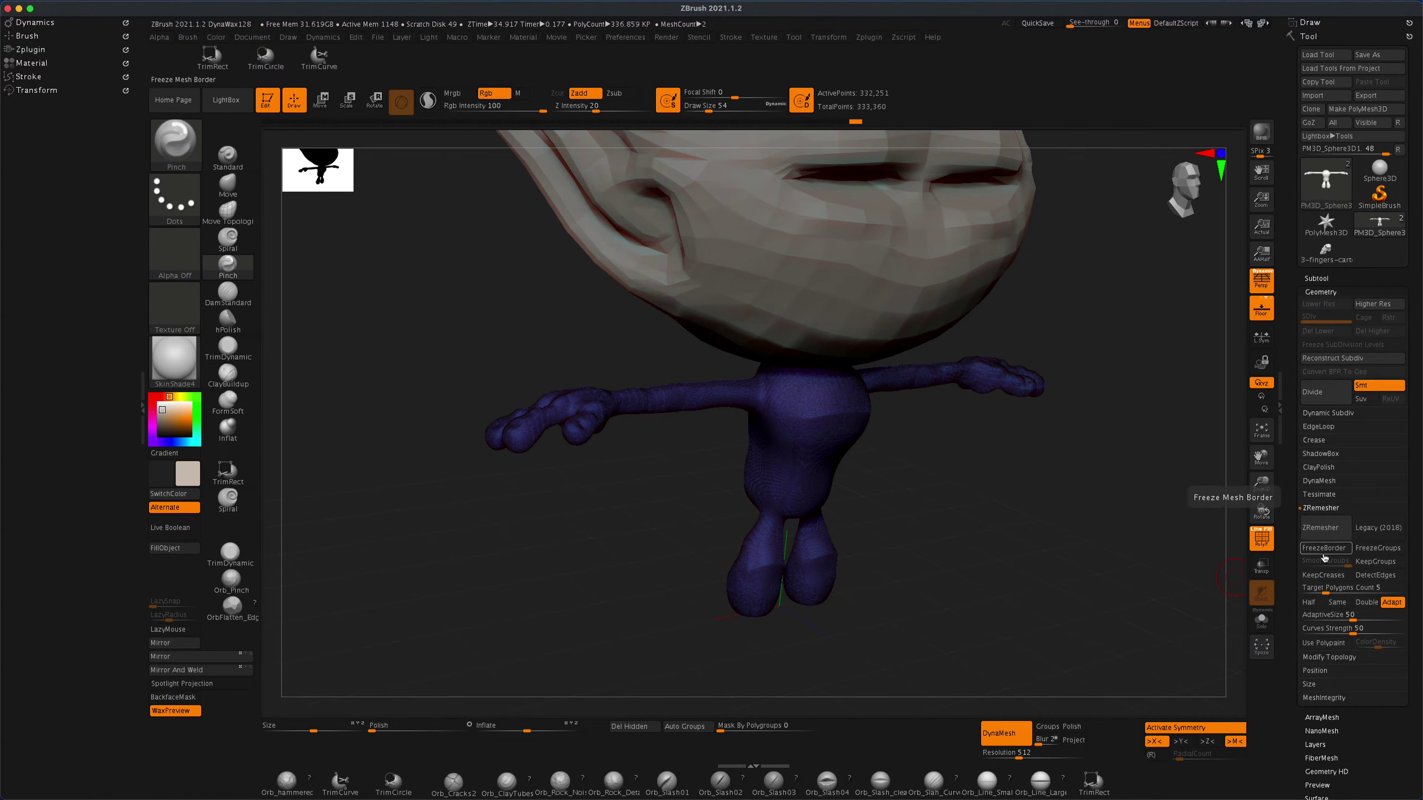
left_click(1314, 585)
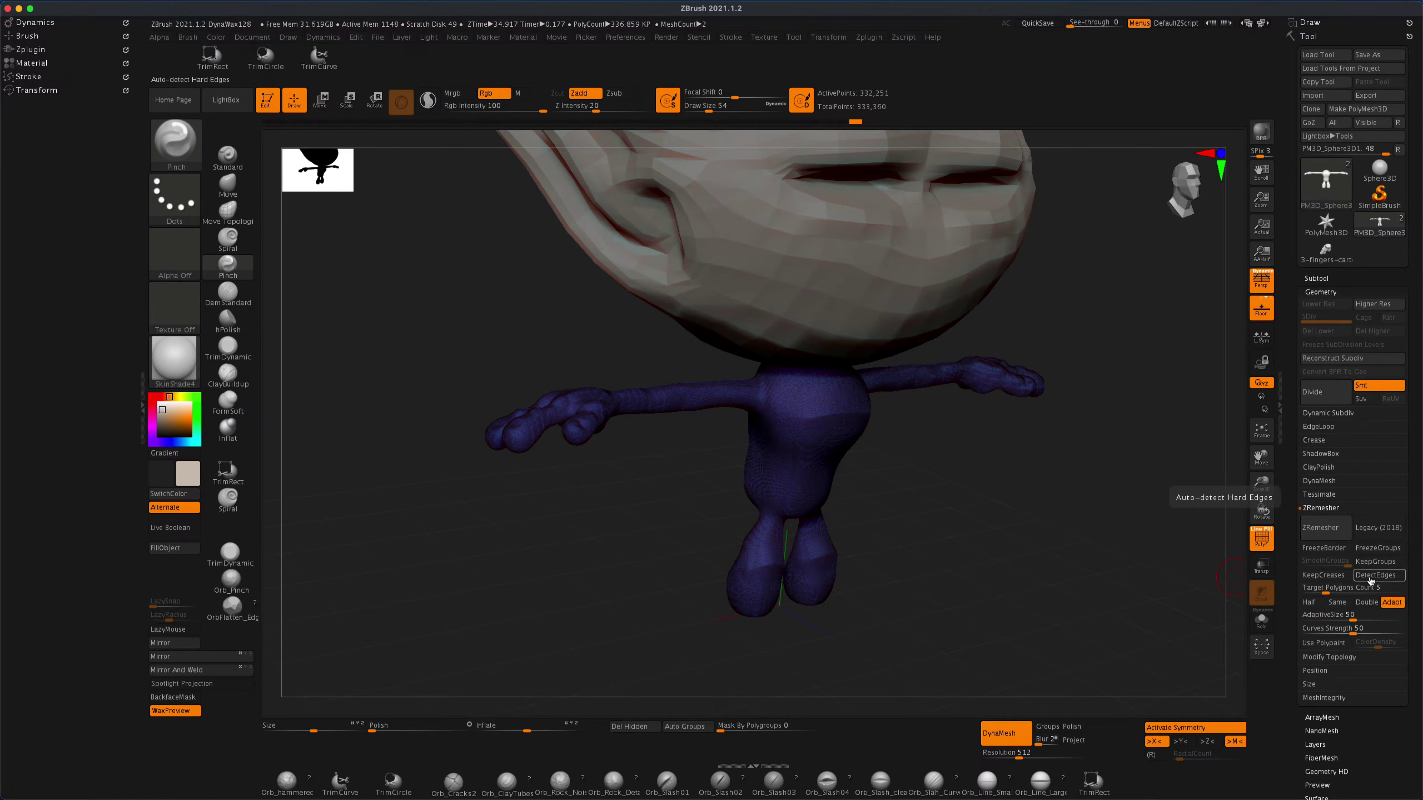
mouse_move(1140, 526)
left_mouse_down()
mouse_move(1127, 534)
mouse_move(1149, 541)
mouse_move(1128, 512)
mouse_move(1109, 518)
mouse_move(1138, 527)
left_mouse_up()
left_click_drag(1044, 517, 1204, 567)
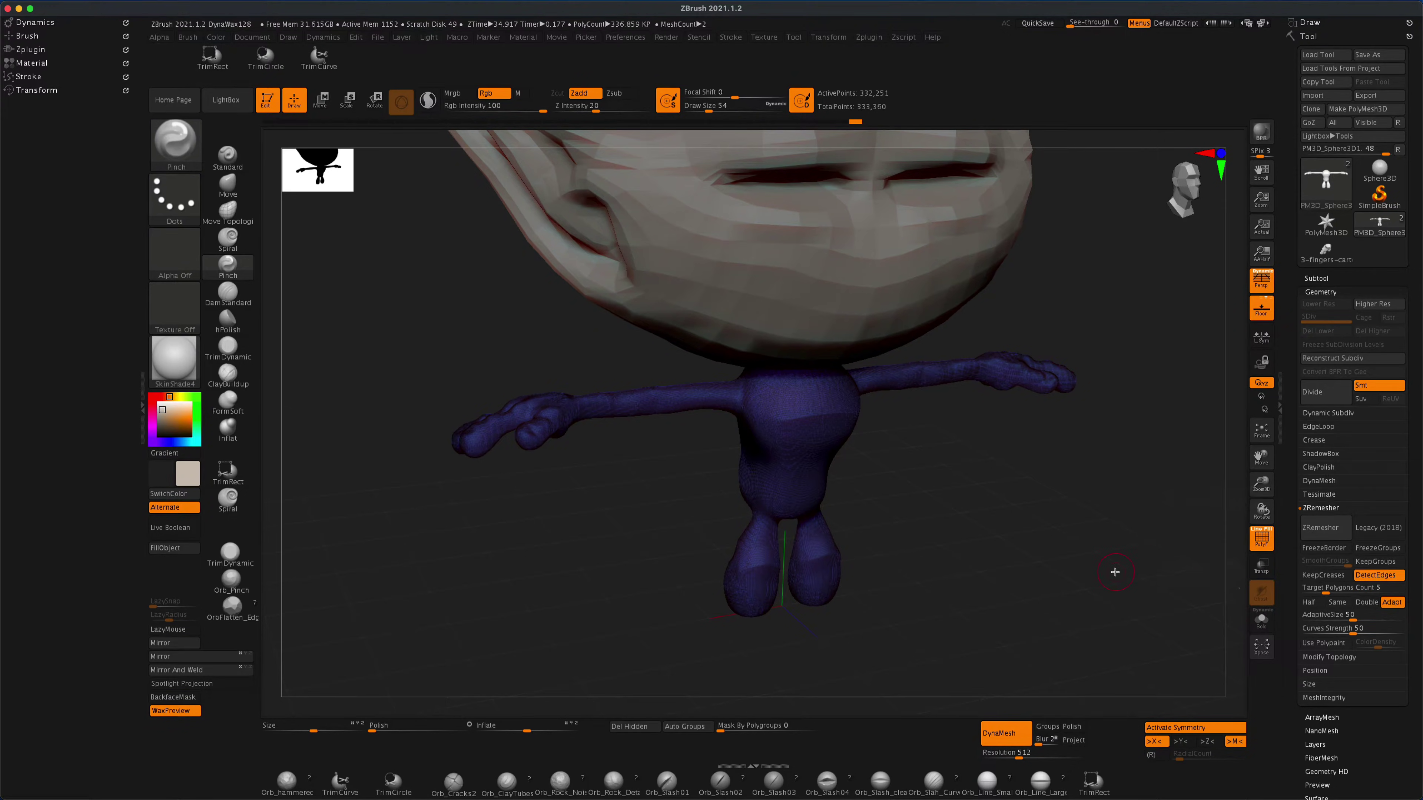
left_click_drag(1112, 575, 1383, 566)
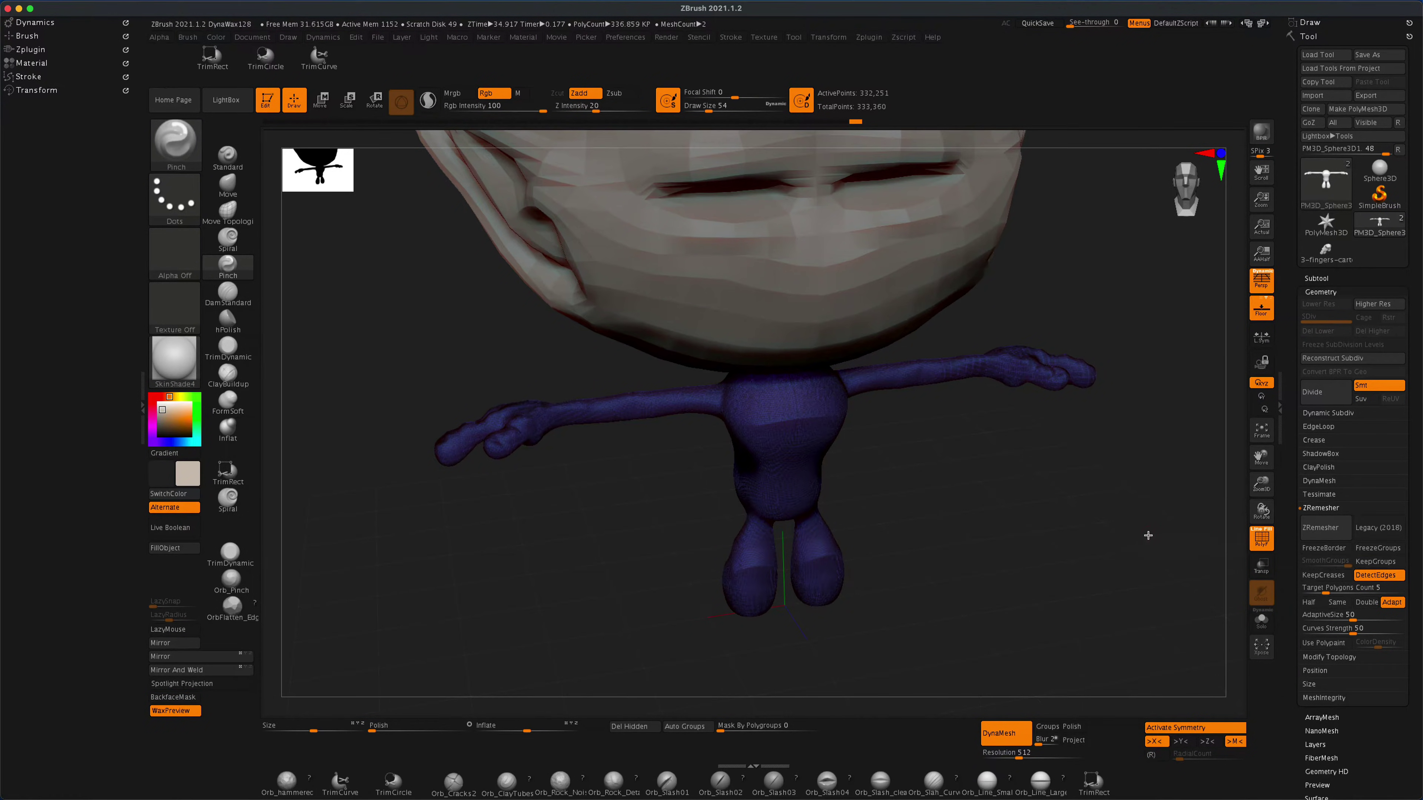
left_click_drag(1156, 535, 1049, 462)
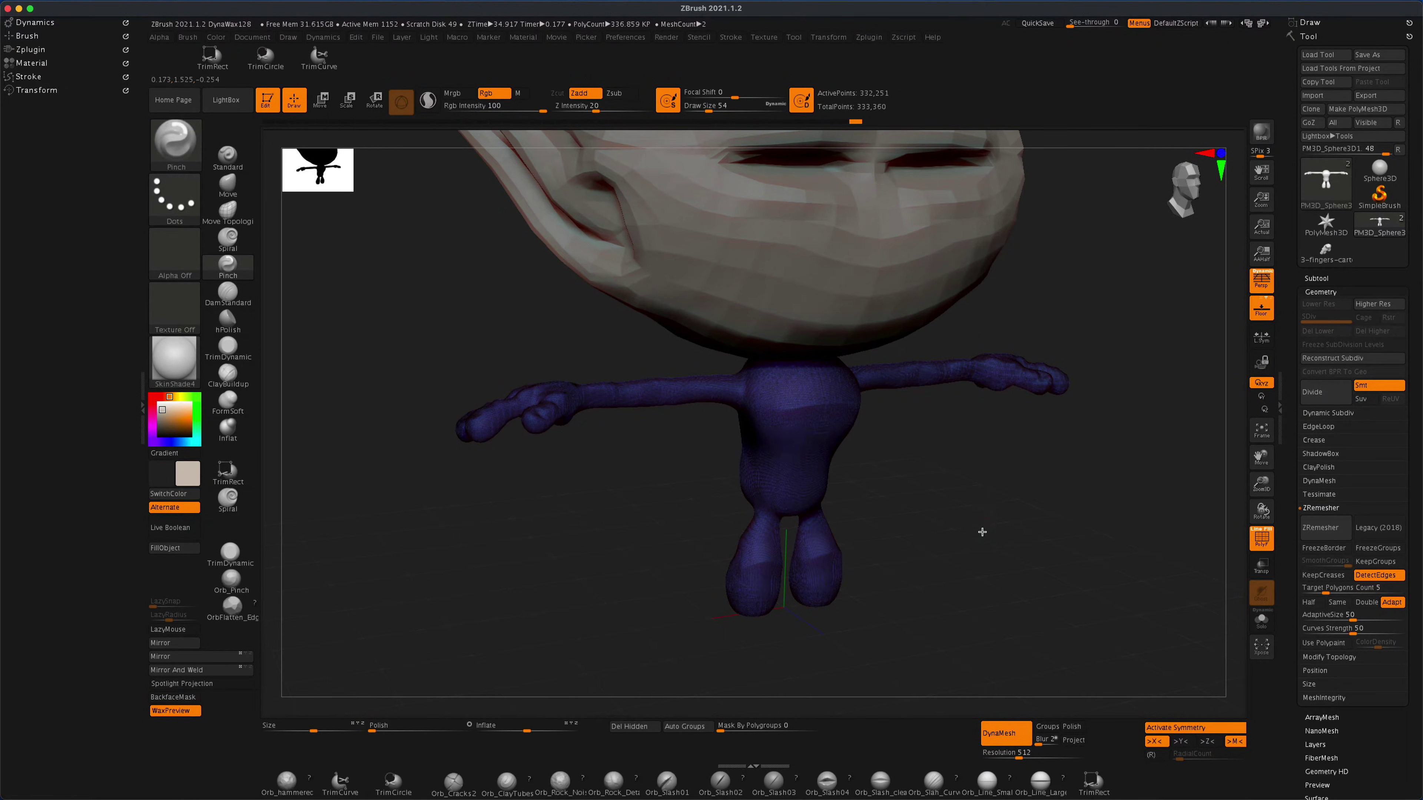
left_click_drag(982, 531, 982, 533)
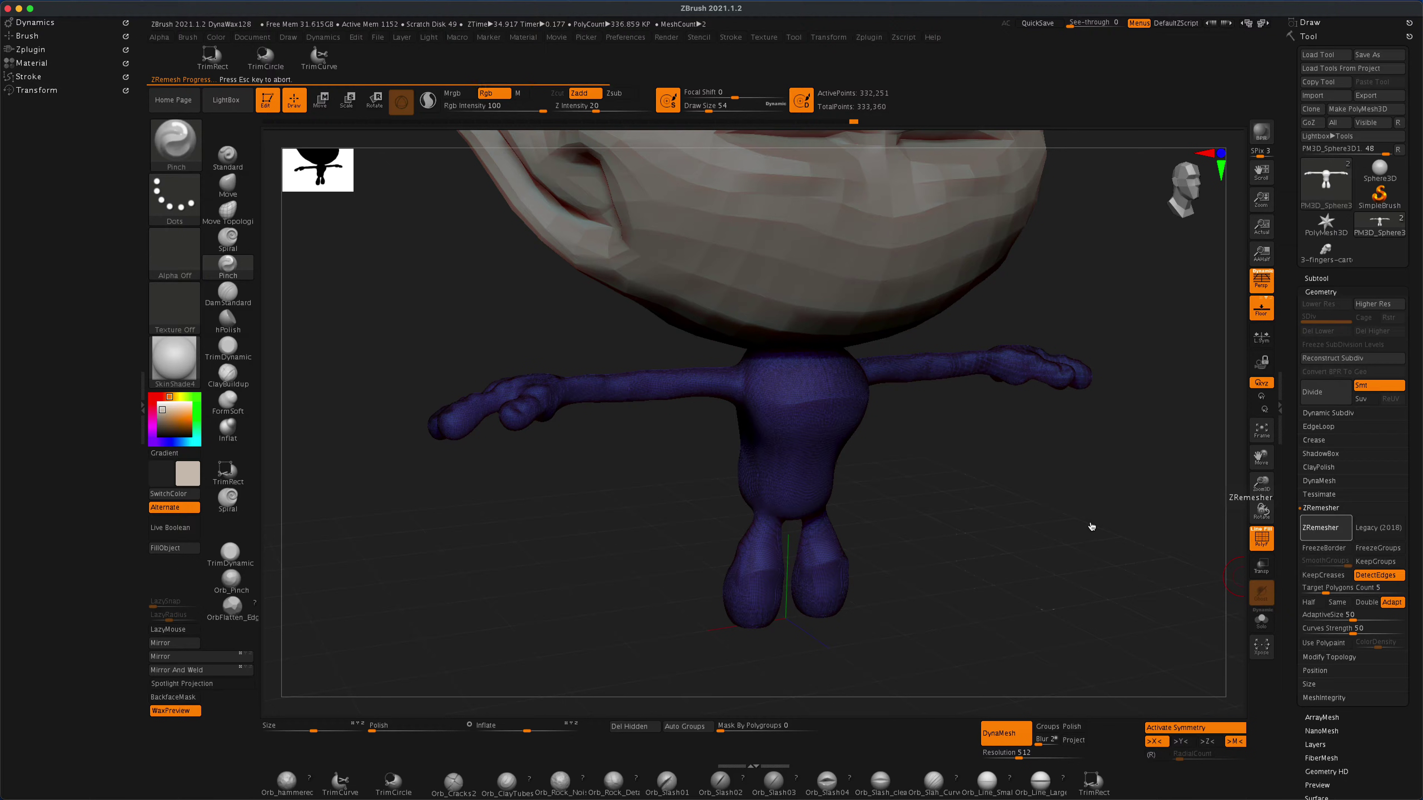
Step: Turn off adaptive density and remesh the body at half its polygon count with ZRemesher
left_click_drag(1036, 513, 988, 340)
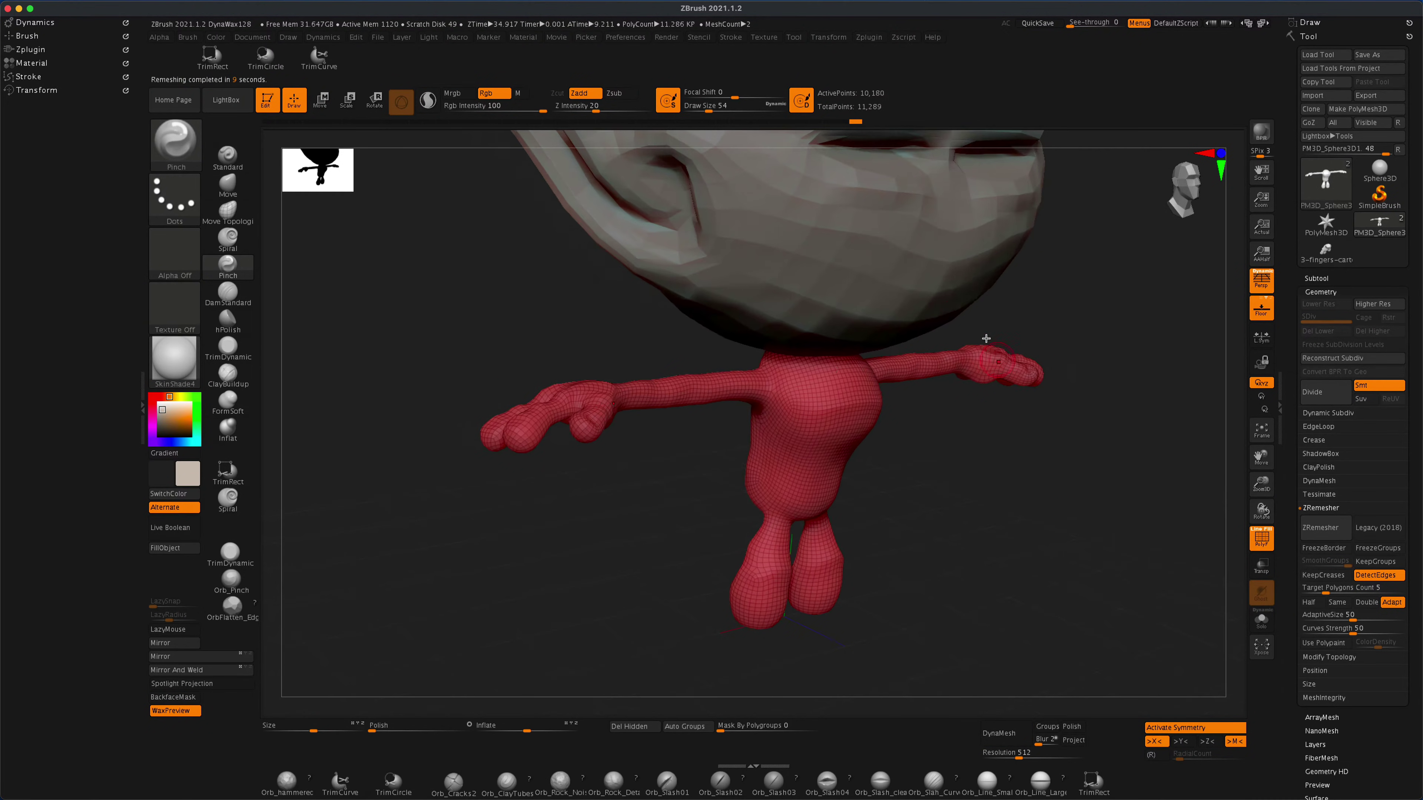
mouse_move(1019, 574)
left_mouse_down()
mouse_move(1058, 588)
mouse_move(1023, 582)
mouse_move(1004, 554)
left_mouse_up()
left_click_drag(1095, 544, 1096, 548)
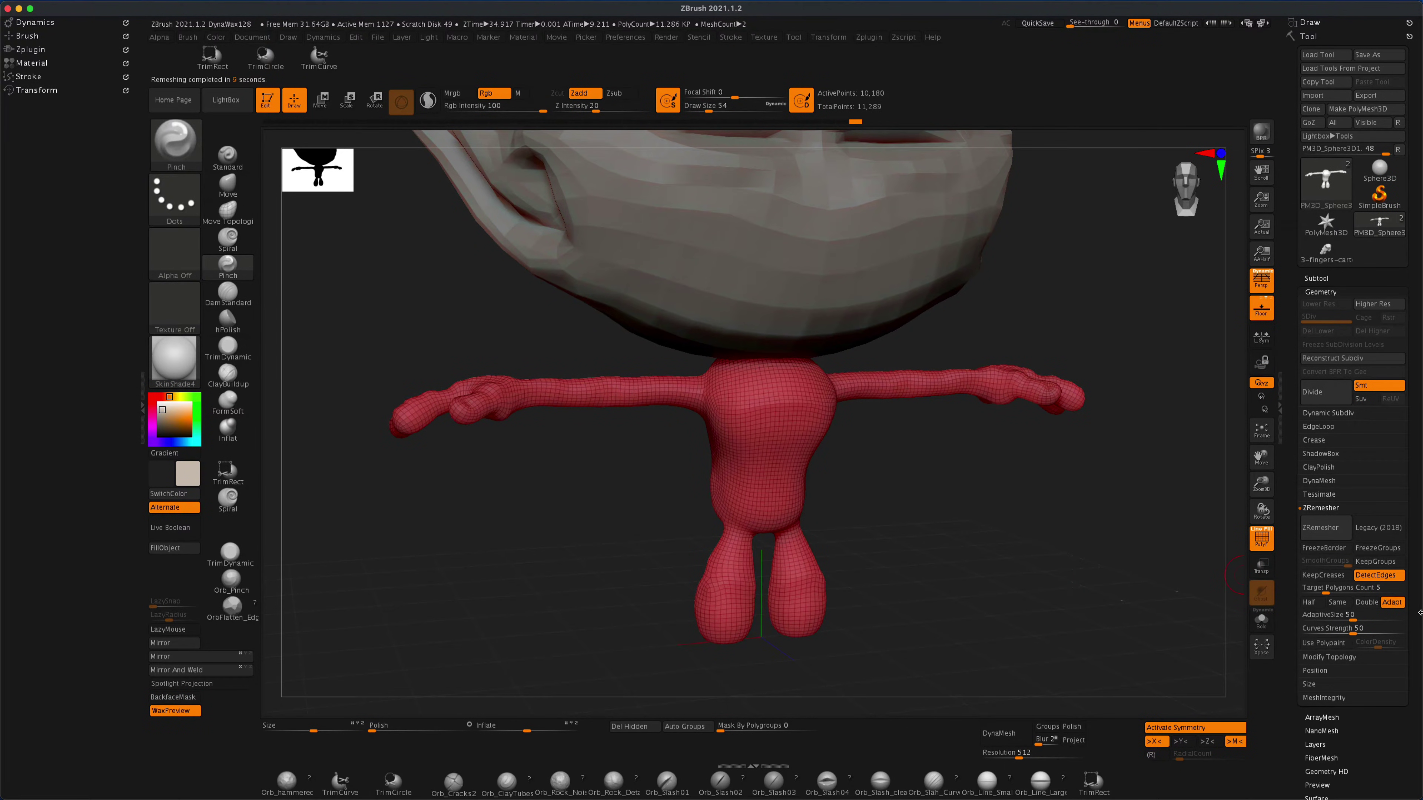
left_click(1401, 603)
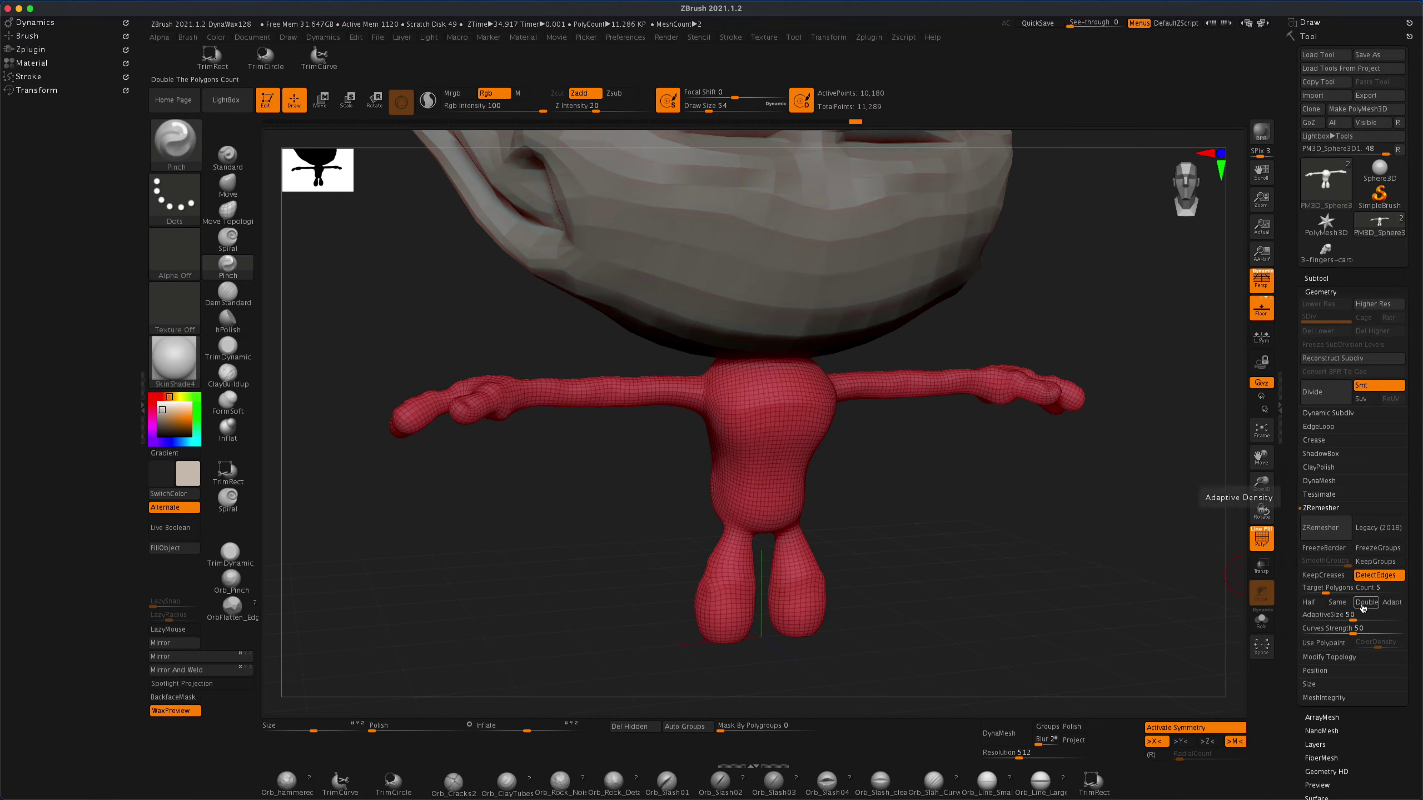
left_click(1306, 603)
left_click(1327, 535)
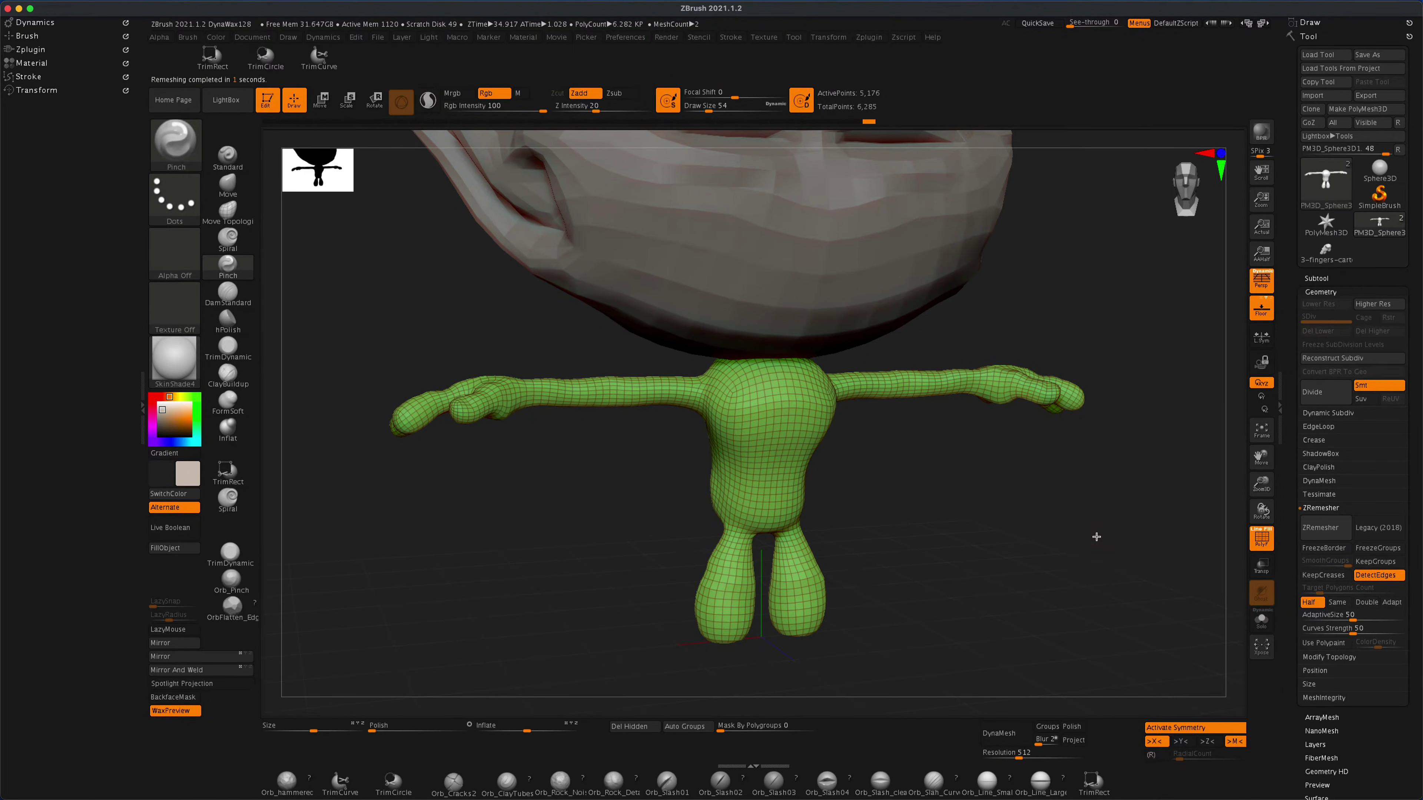
Step: Reduce the body further with repeated ZRemesher passes at Half, keeping the version with 1,358 points
left_click_drag(1097, 537, 1012, 326)
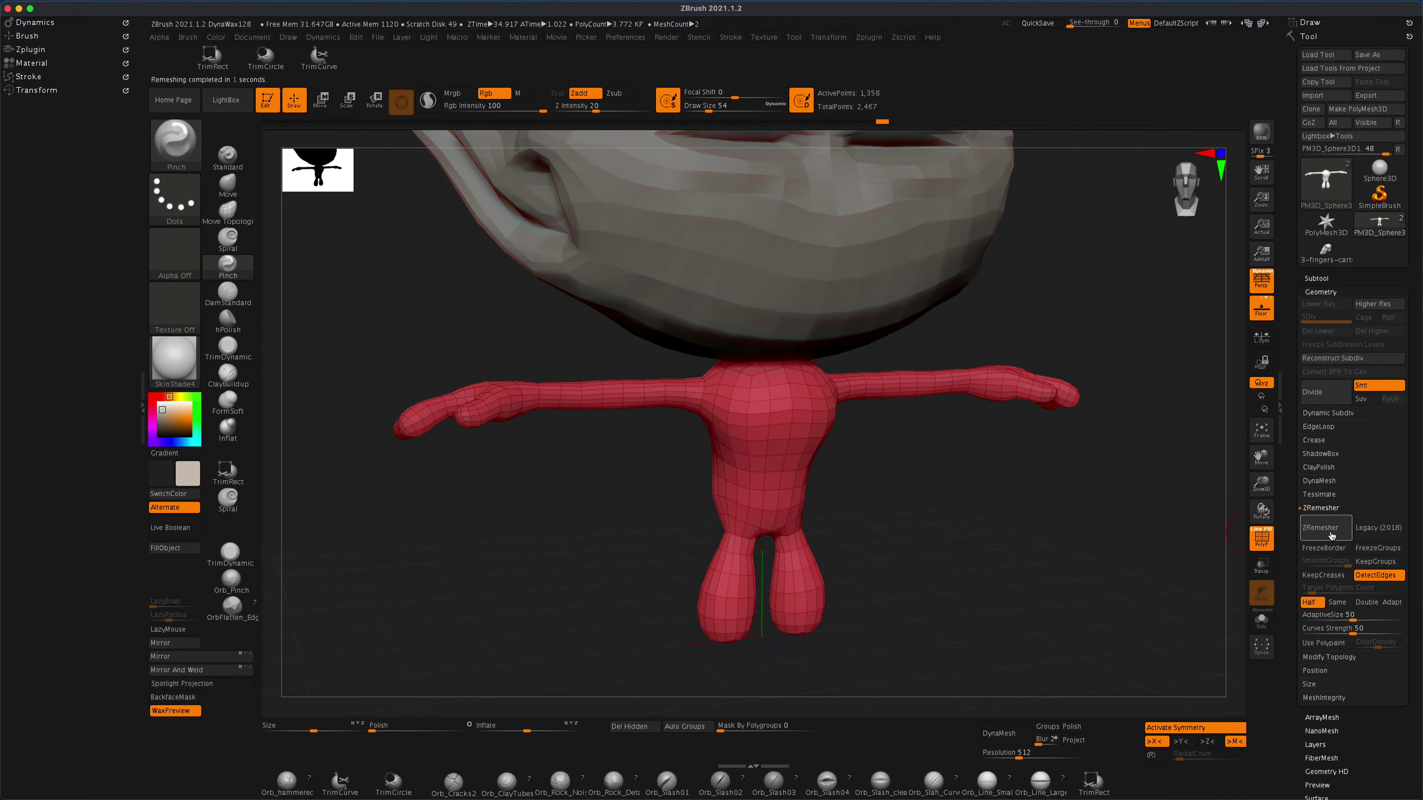
mouse_move(1085, 535)
left_mouse_down()
mouse_move(972, 555)
mouse_move(1109, 553)
mouse_move(1080, 539)
left_mouse_up()
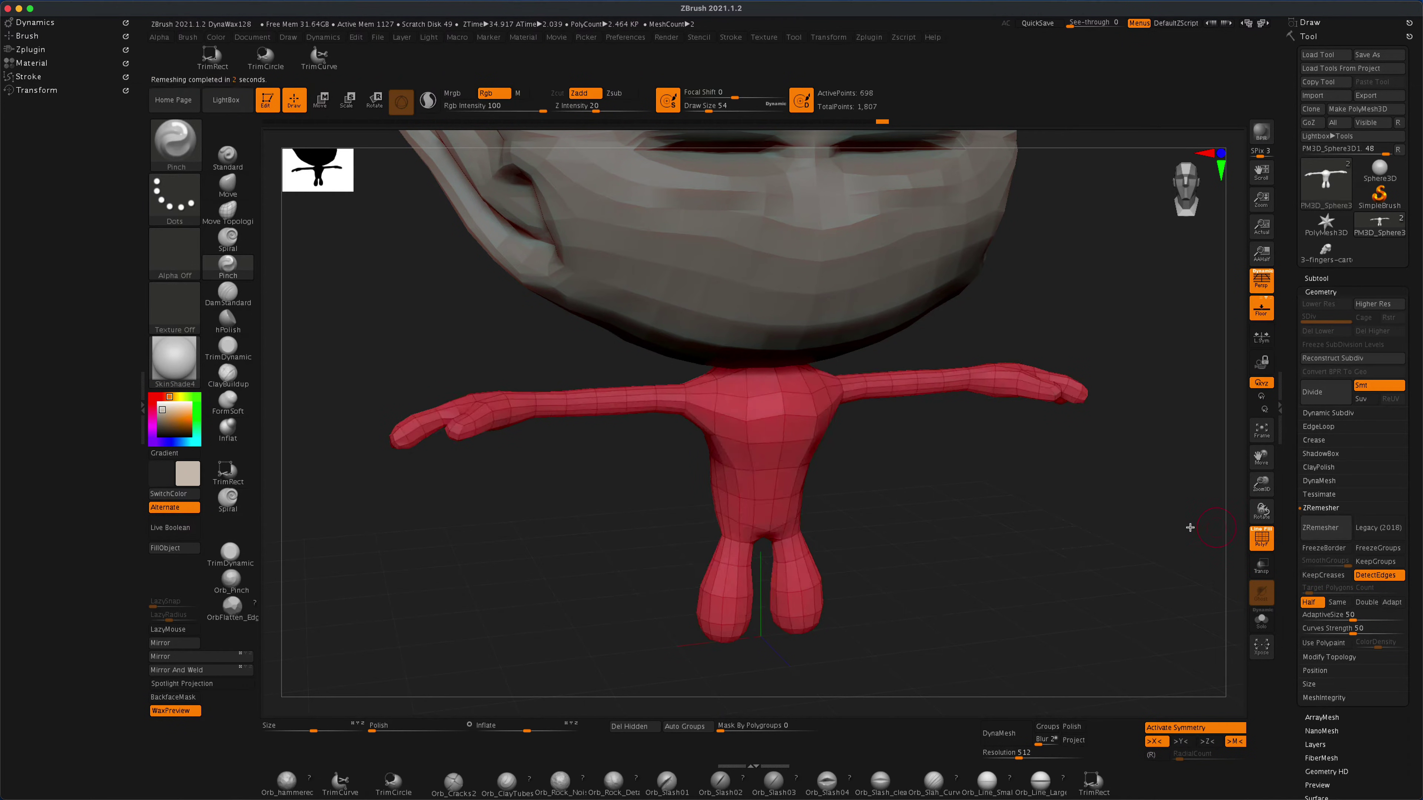
left_click_drag(1093, 528, 847, 588)
mouse_move(565, 443)
left_mouse_down()
mouse_move(573, 473)
mouse_move(560, 455)
left_mouse_up()
left_click_drag(908, 489, 935, 487, "alt")
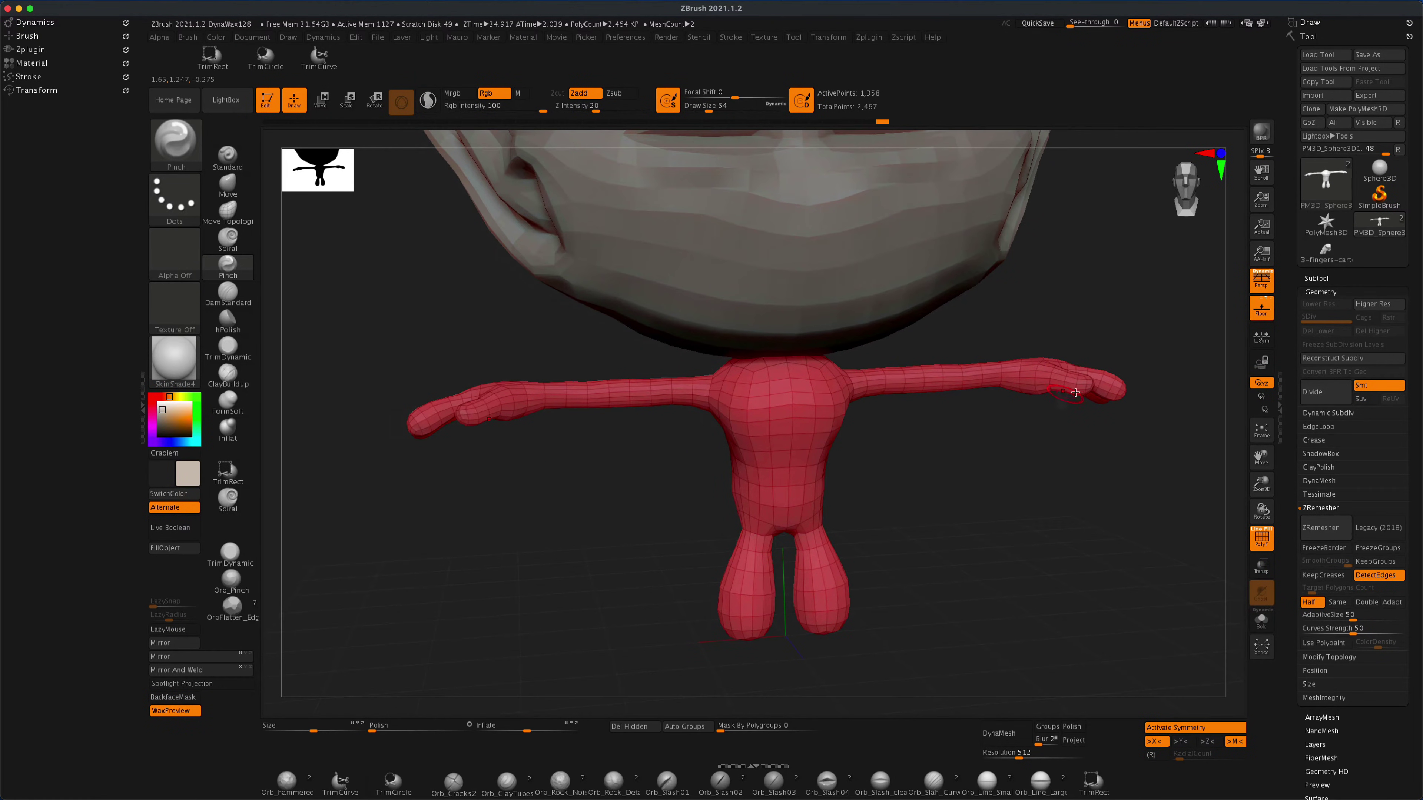
Step: Send the remeshed body to Maya with GoZ and scale it up uniformly to suit the head
left_click(1311, 123)
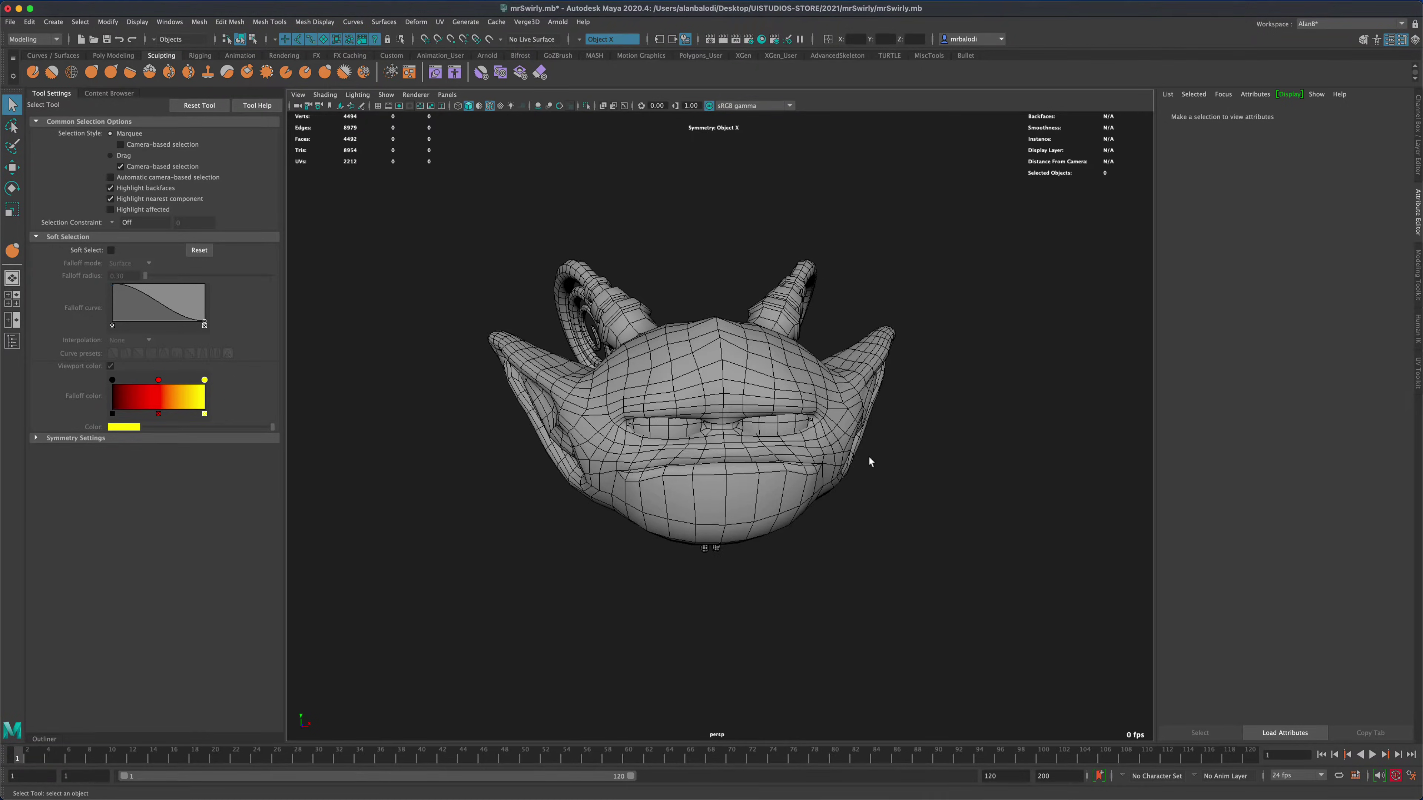
left_click_drag(855, 533, 846, 514, "alt")
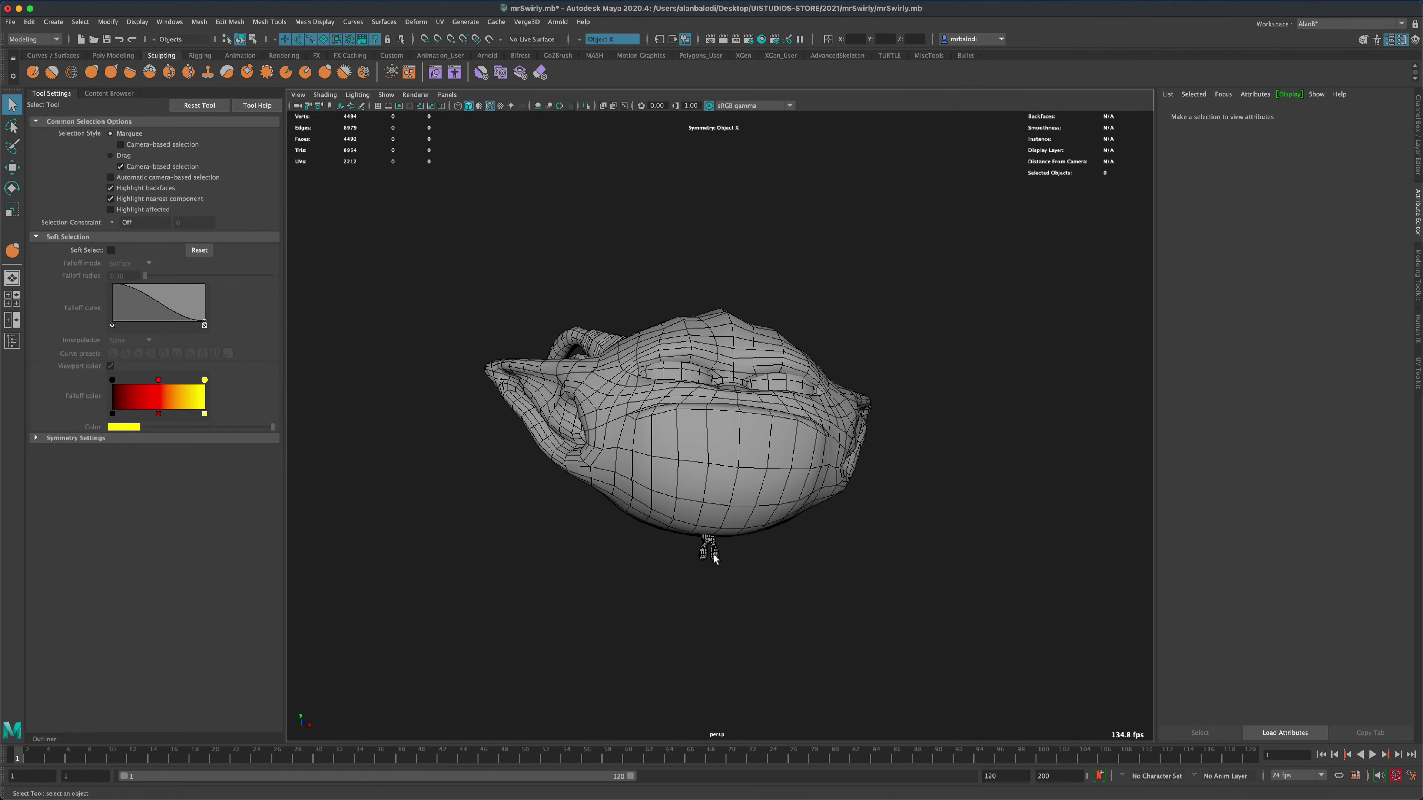
left_click(711, 550)
left_click(12, 210)
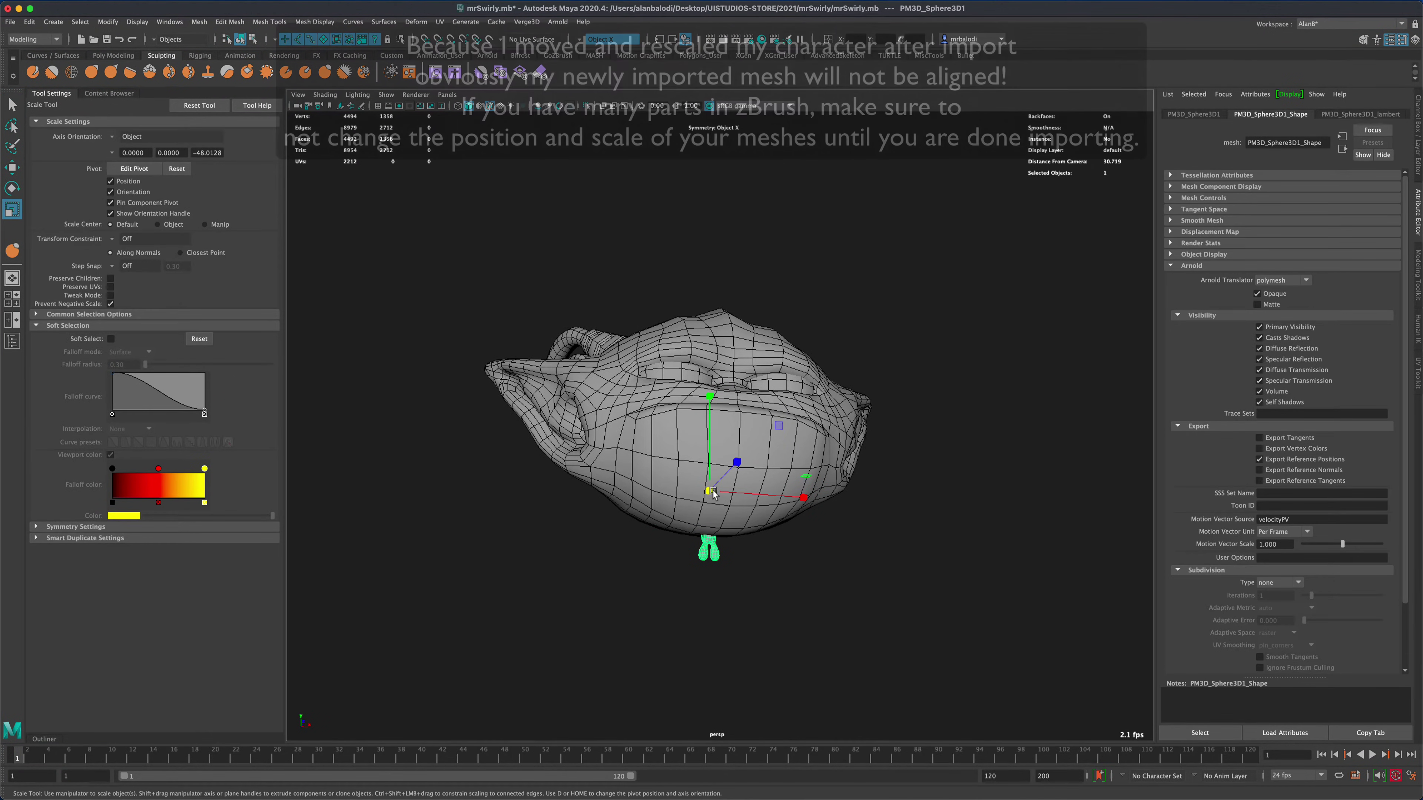
left_click_drag(709, 491, 980, 577)
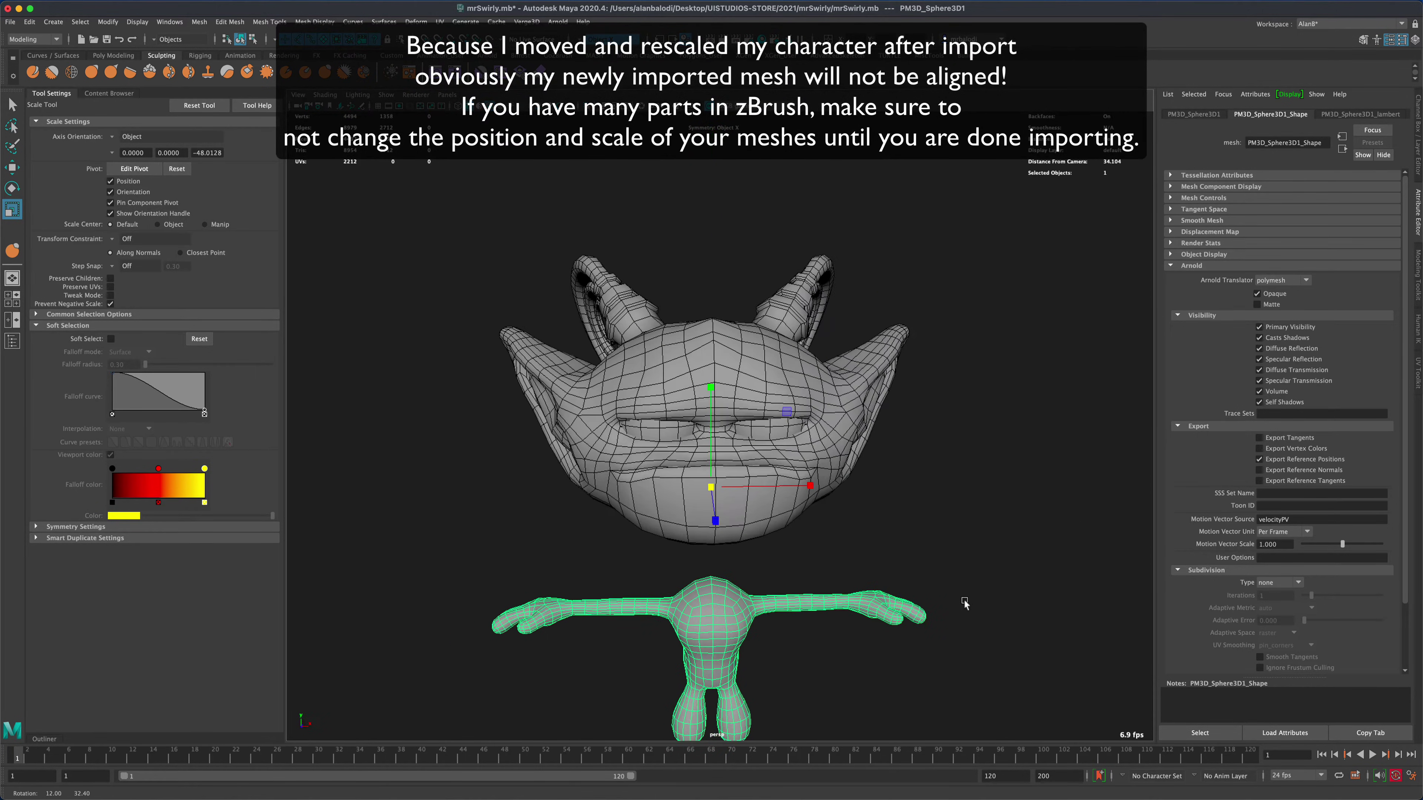
Step: Move the body straight up in the front view until its neck meets the underside of the head
key("space")
key("space")
scroll(625, 581, "down", 2)
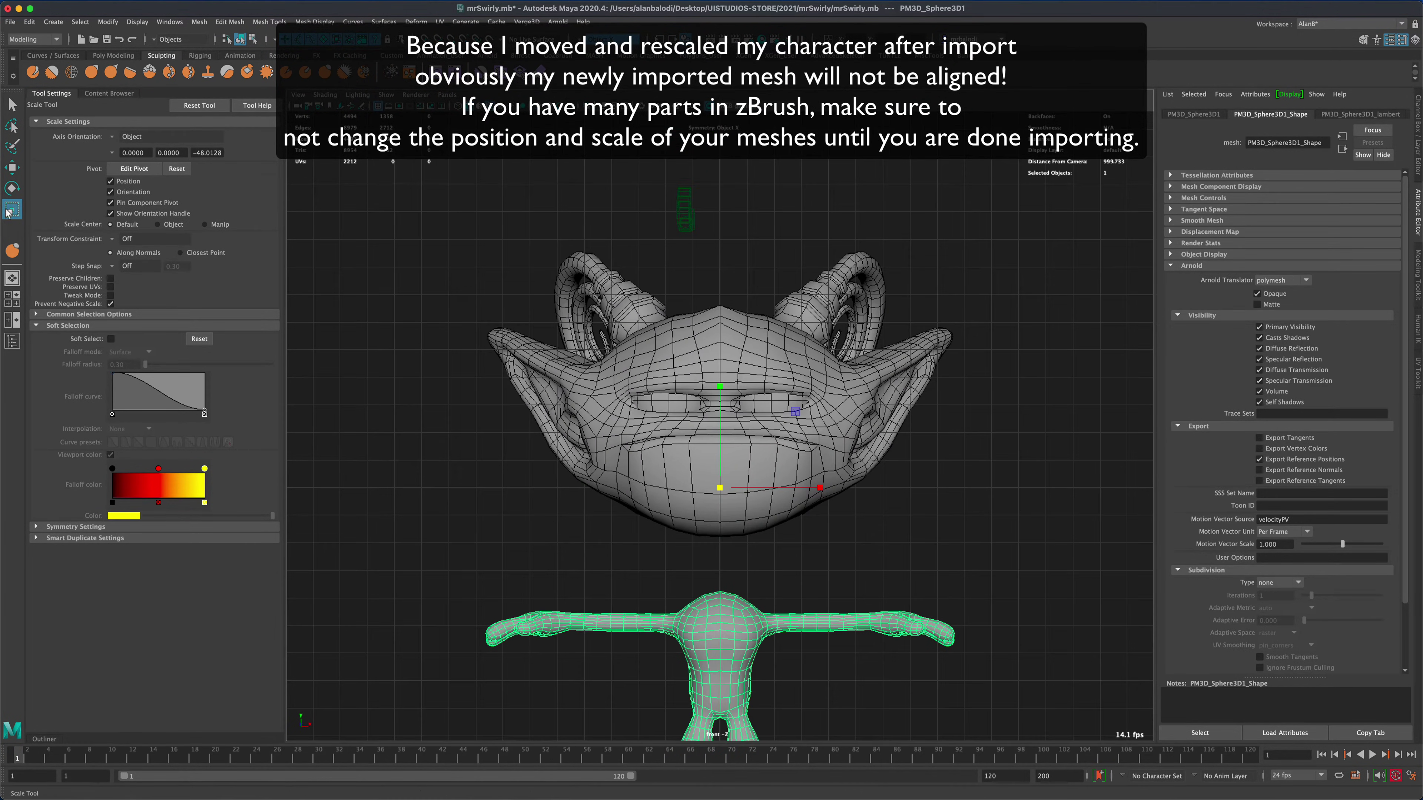
left_click(13, 168)
left_click_drag(731, 425, 738, 354)
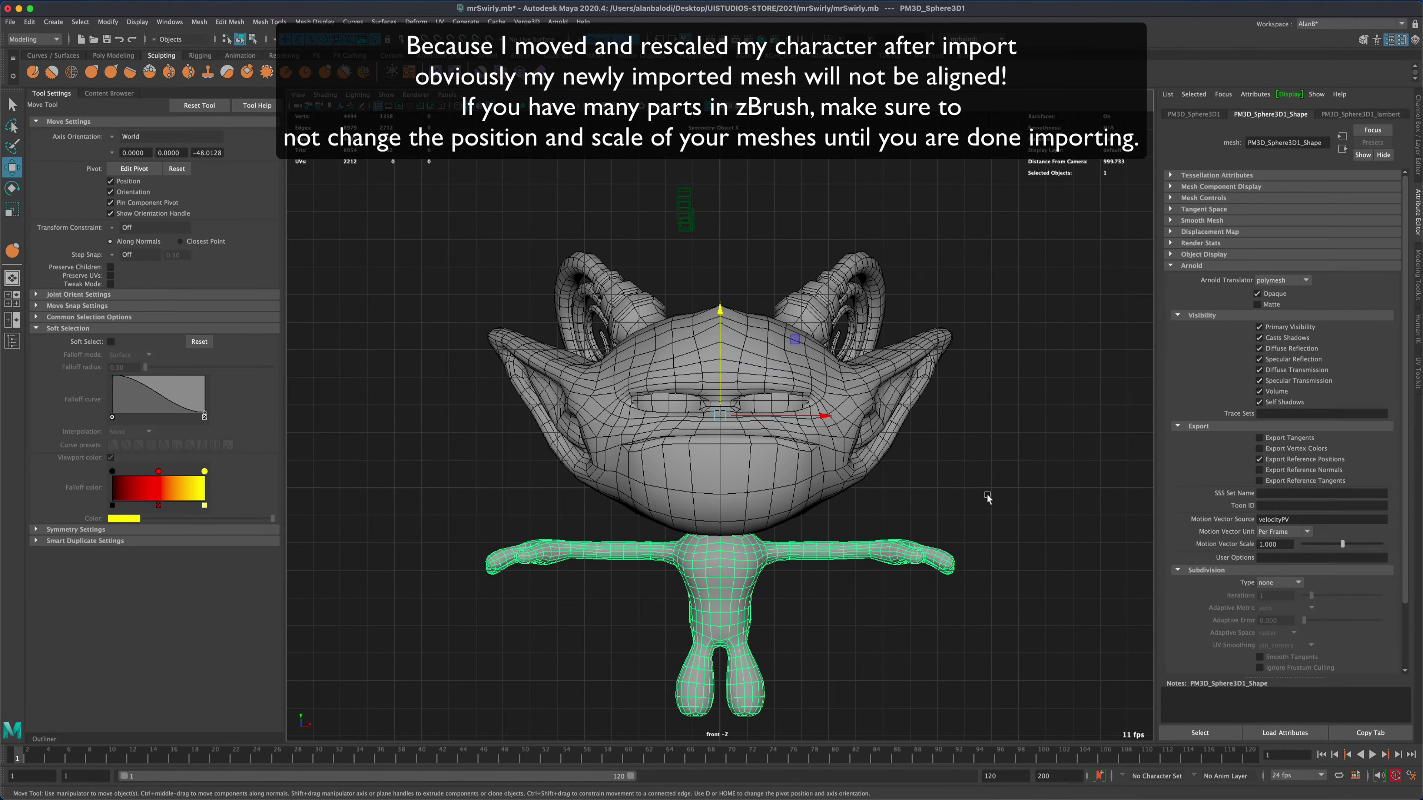
left_click(1016, 572)
middle_click_drag(1016, 572, 1008, 508, "alt")
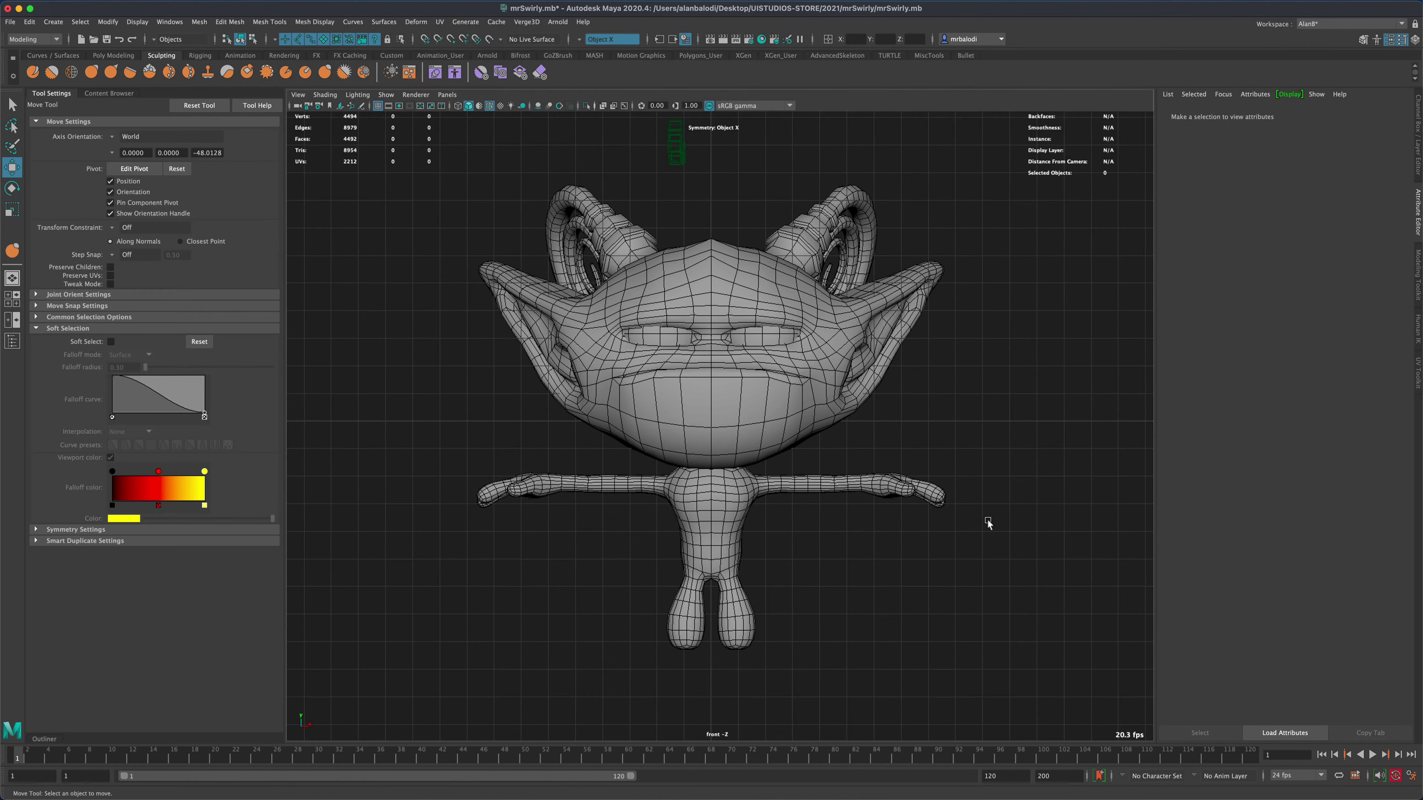
Step: Examine the body's alignment with the head from the front and side in the perspective view
key("space")
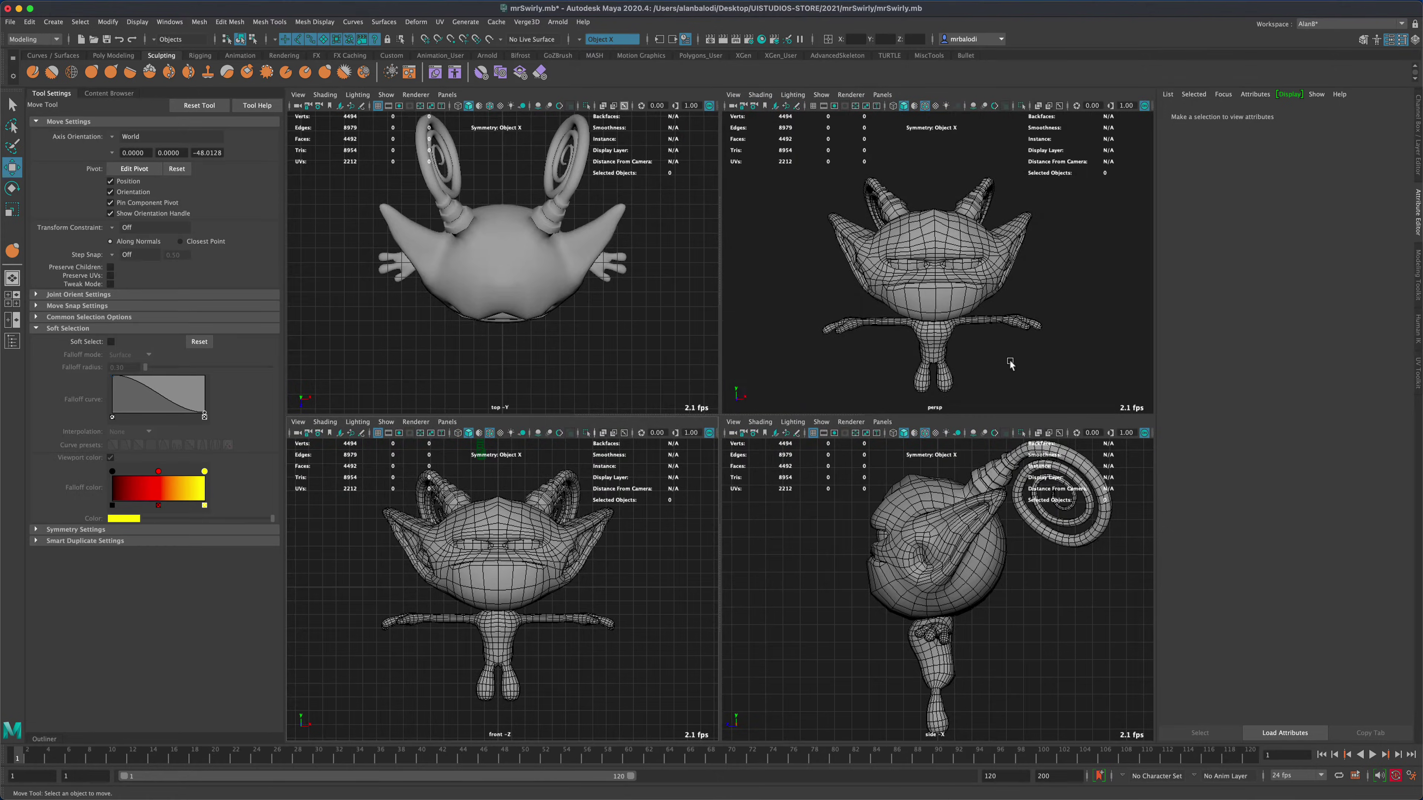
key("space")
left_click_drag(889, 658, 676, 568, "alt")
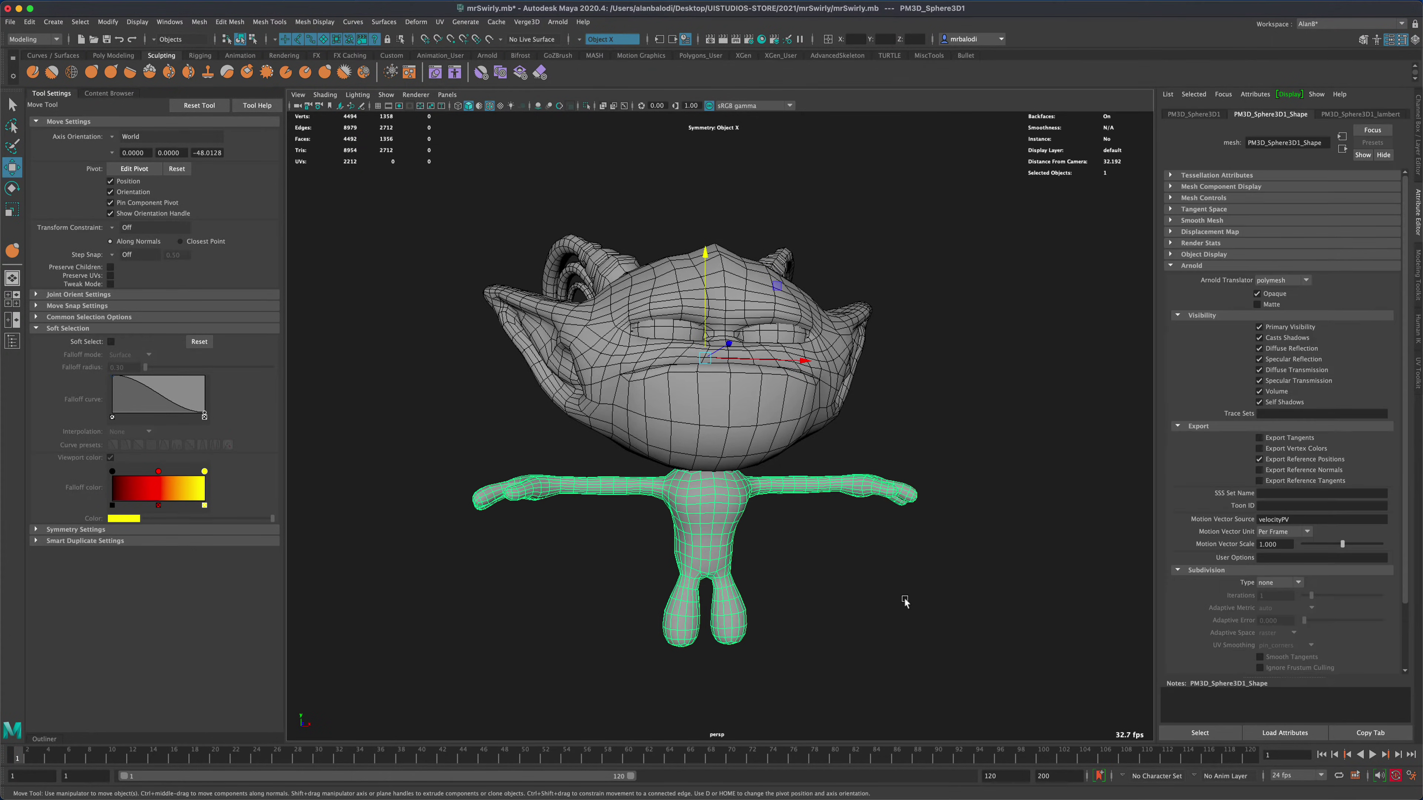
left_click_drag(905, 598, 930, 607, "alt")
left_click(845, 597)
middle_click_drag(845, 597, 907, 594, "alt")
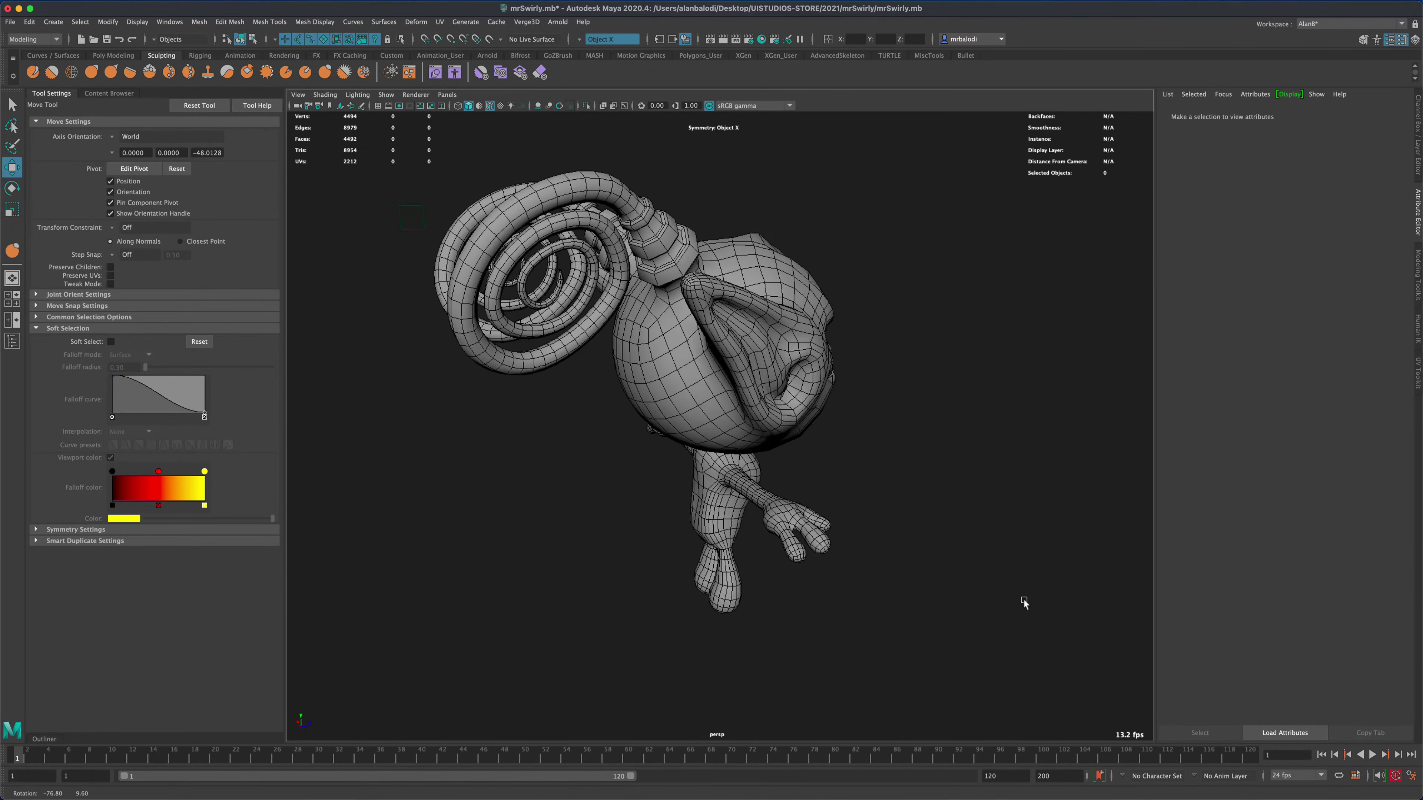